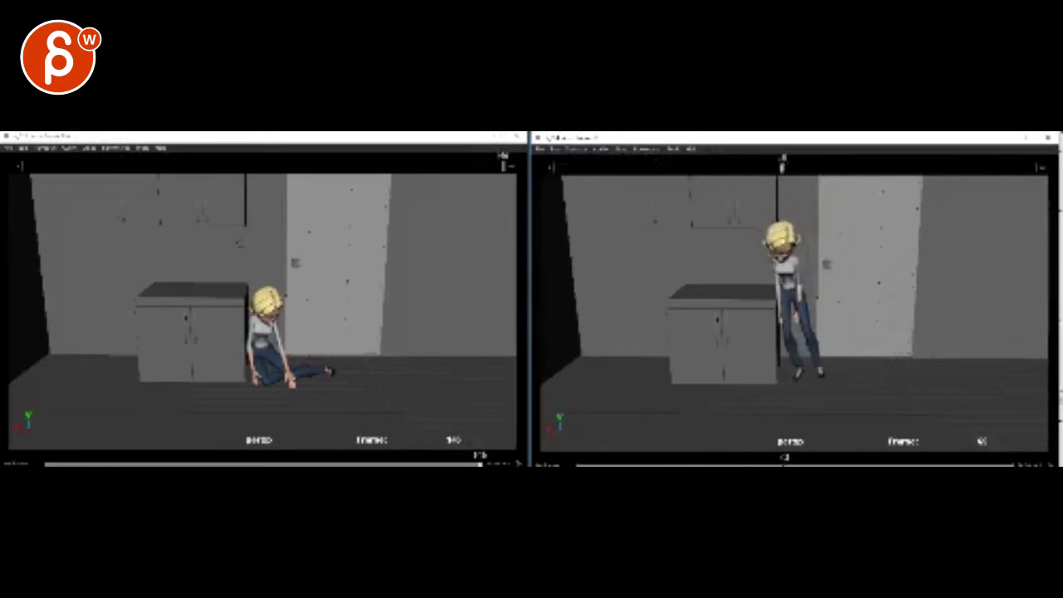
- Scrub both versions of the shot to compare the timing and poses of the character's slide to the floor
left_click_drag(60, 462, 279, 461)
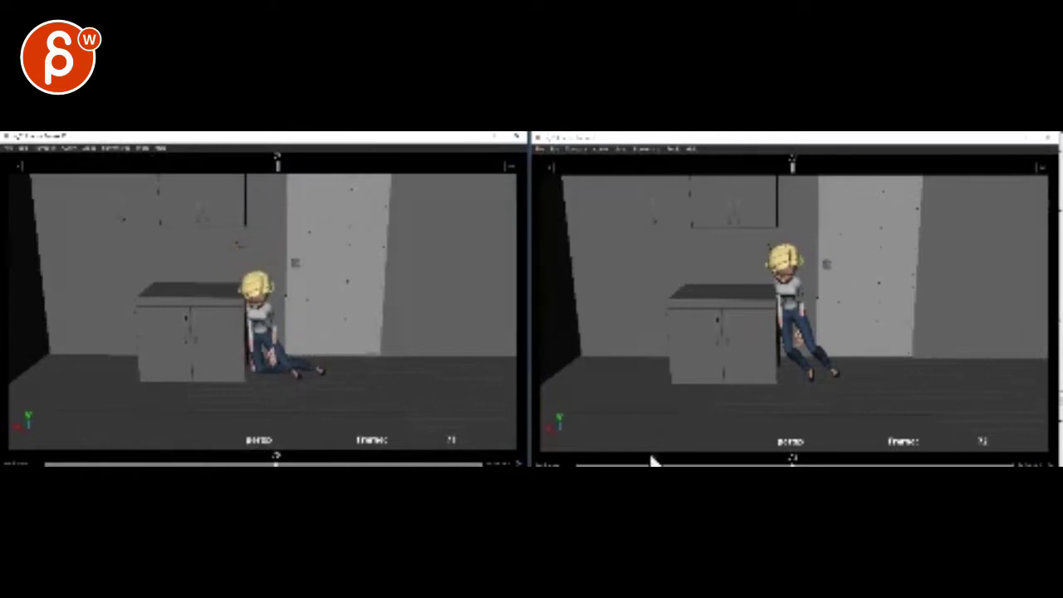
left_click_drag(794, 463, 822, 458)
left_click_drag(276, 455, 291, 455)
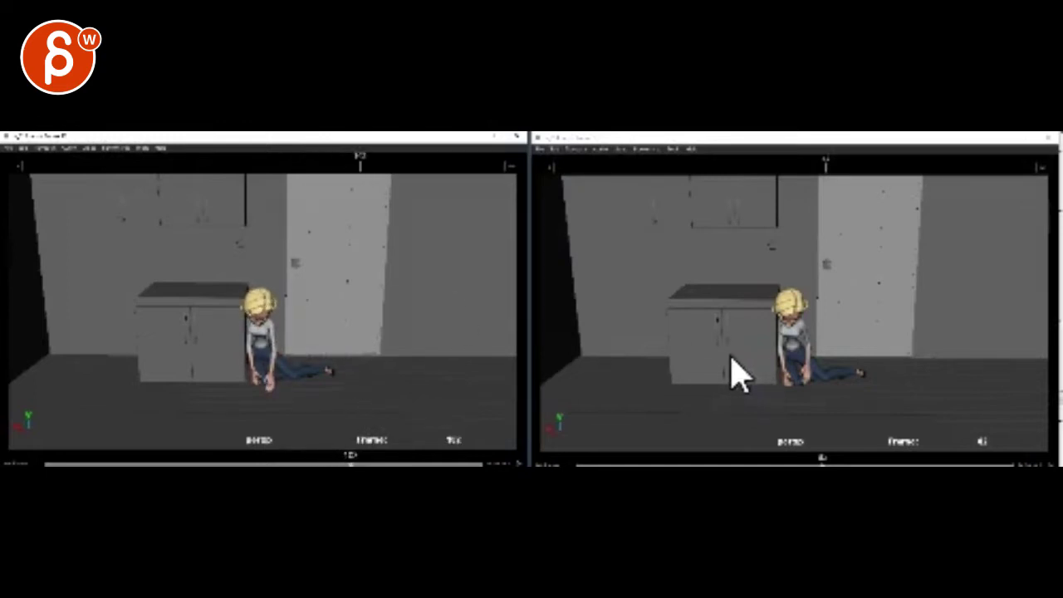
left_click(821, 455)
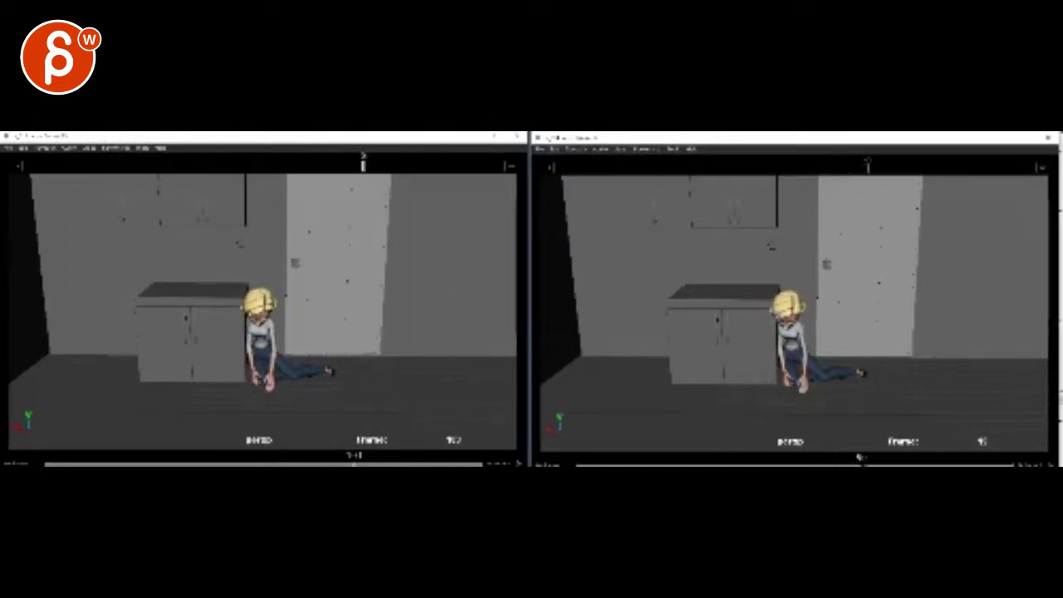
left_click_drag(866, 457, 895, 458)
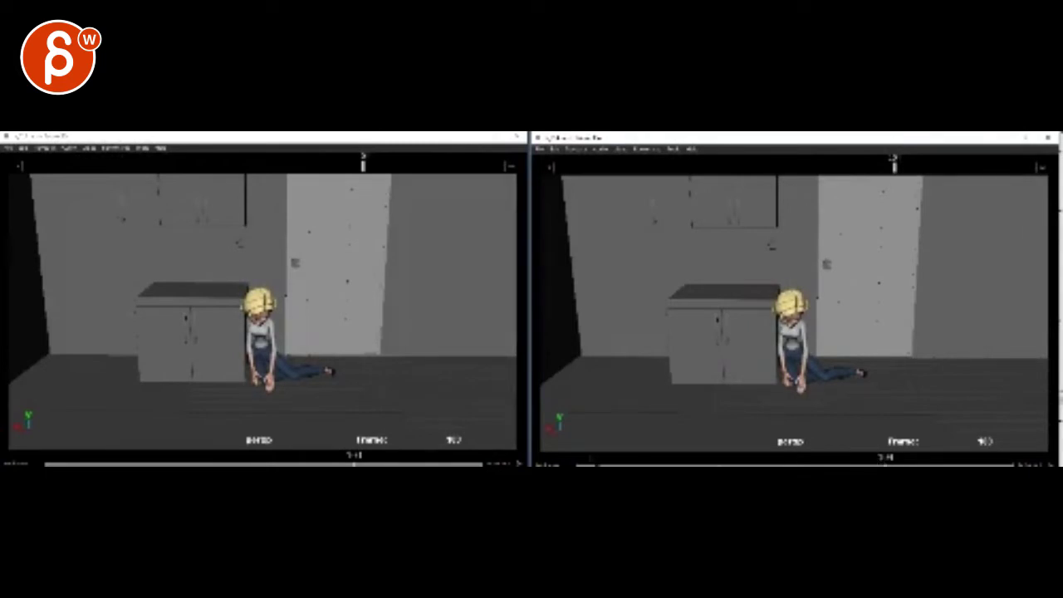
- Compare both versions from the character's turn at the door through her lean against the wall beside the cabinet
left_click_drag(606, 464, 660, 464)
left_click(78, 463)
left_click_drag(77, 463, 129, 463)
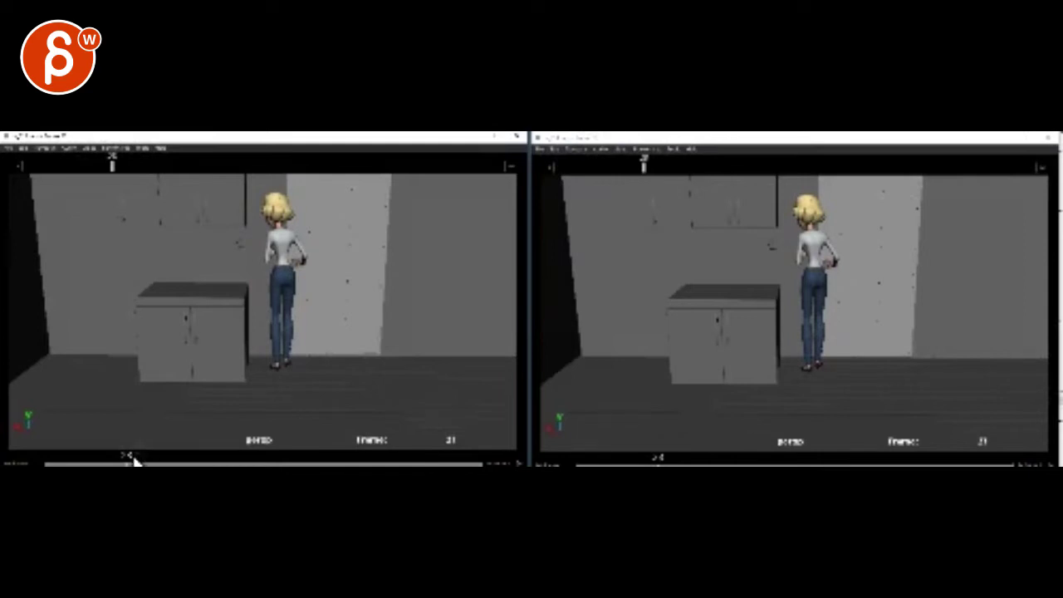
left_click_drag(129, 464, 192, 464)
left_click_drag(659, 463, 715, 464)
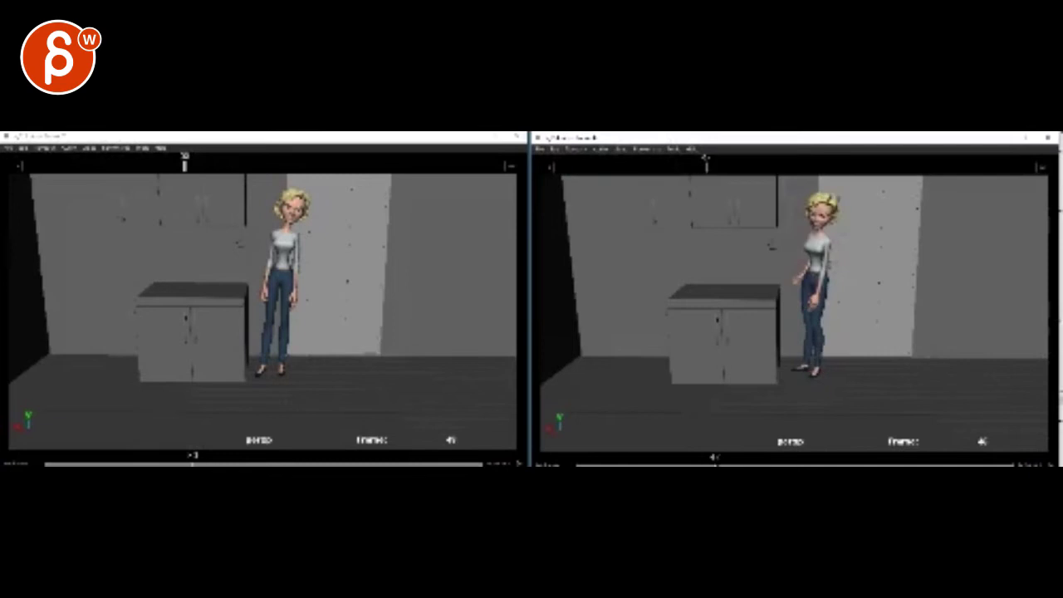
key("Right")
key("Right")
key("Right")
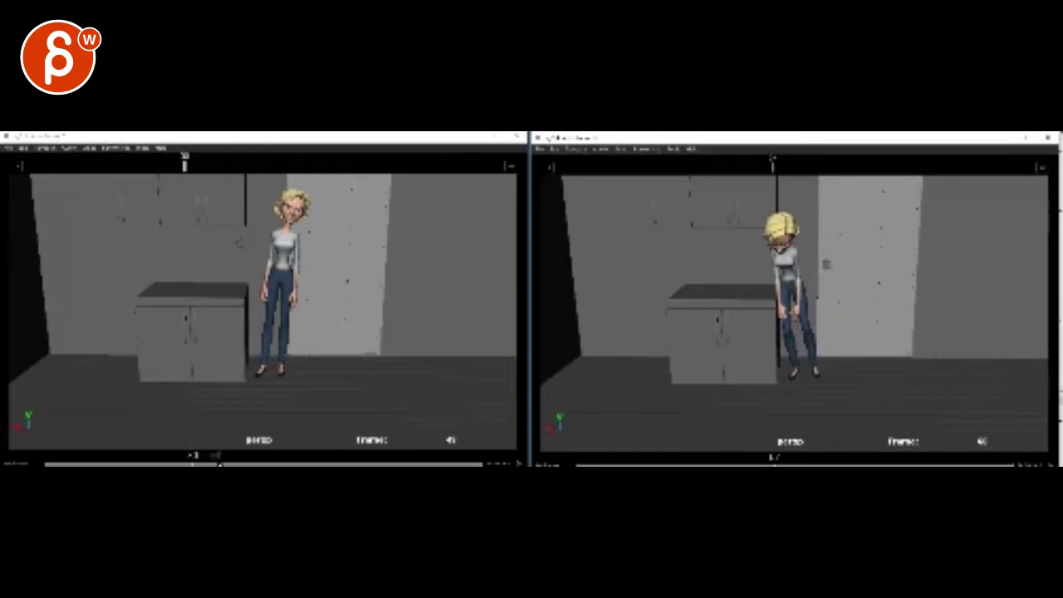
left_click_drag(220, 463, 246, 464)
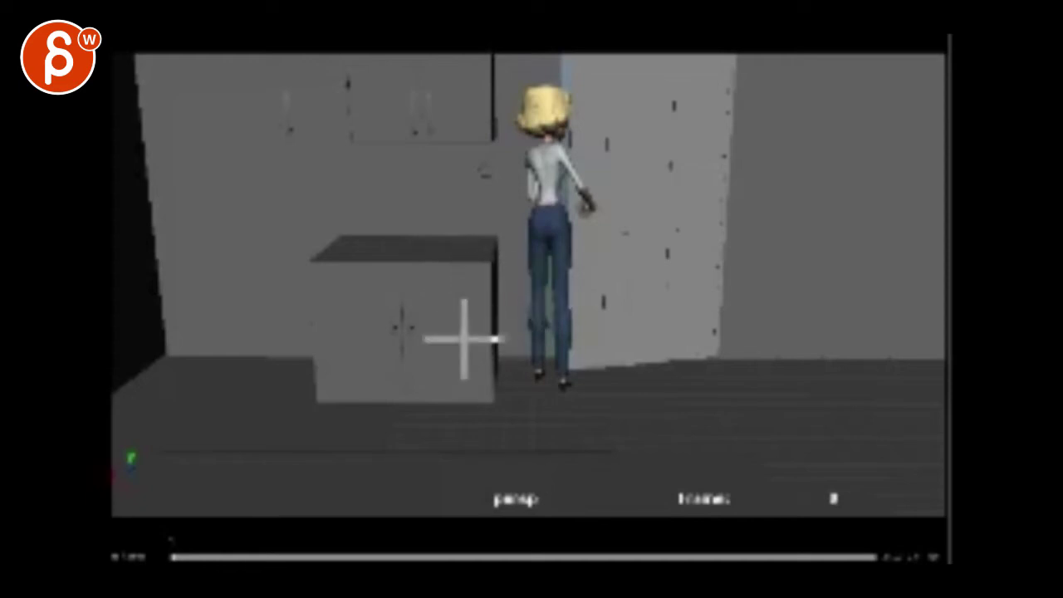
- Review the single shot from the first frame through the lean and the slide to the floor
left_click_drag(193, 558, 563, 543)
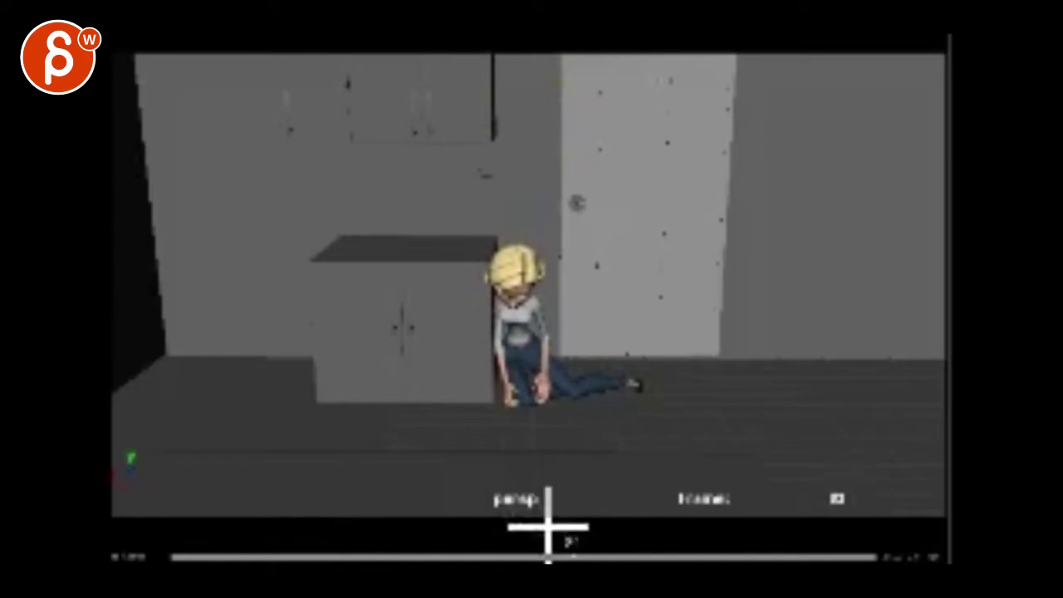
left_click_drag(586, 556, 175, 548)
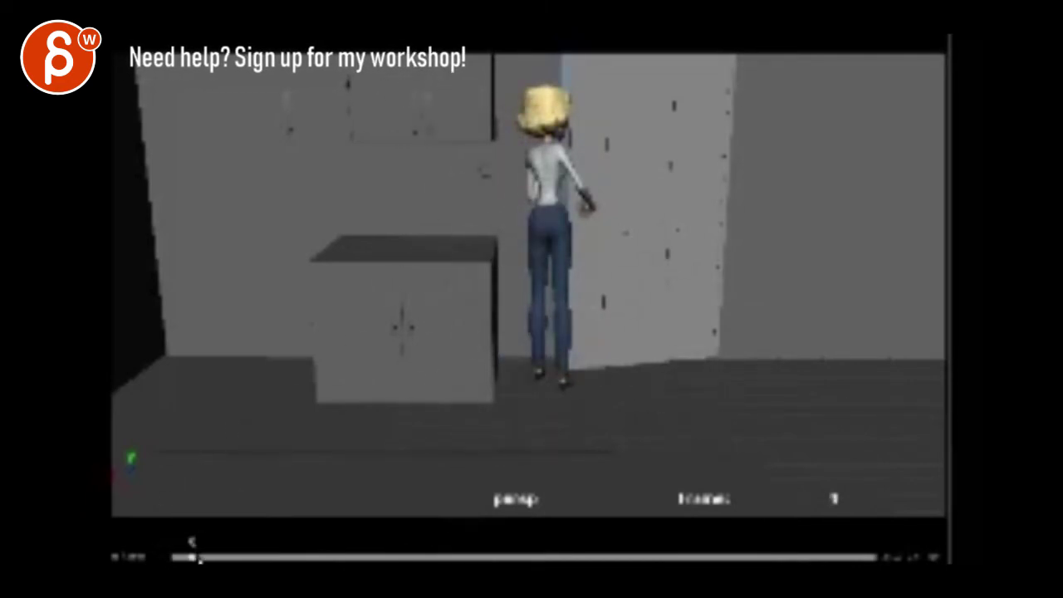
mouse_move(217, 560)
left_mouse_down()
mouse_move(174, 561)
mouse_move(260, 541)
mouse_move(373, 540)
mouse_move(330, 558)
mouse_move(175, 561)
left_mouse_up()
key("space")
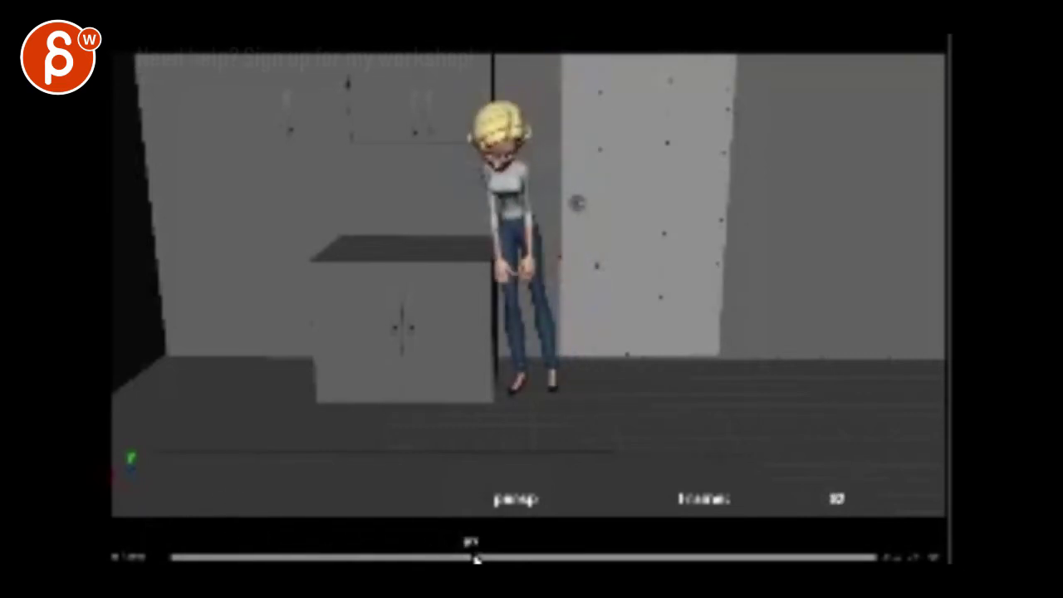
left_click(447, 557)
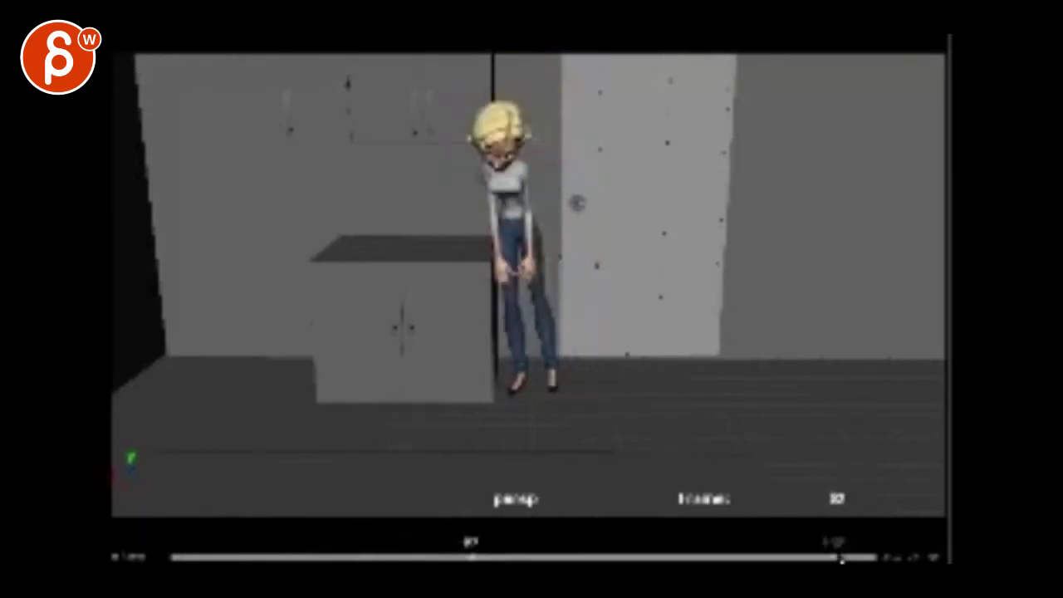
- On the slide-down frames, draw curved strokes from the head past the shoulder and around the hands
left_click_drag(589, 557, 508, 556)
left_click_drag(510, 245, 450, 178)
left_click_drag(493, 296, 517, 299)
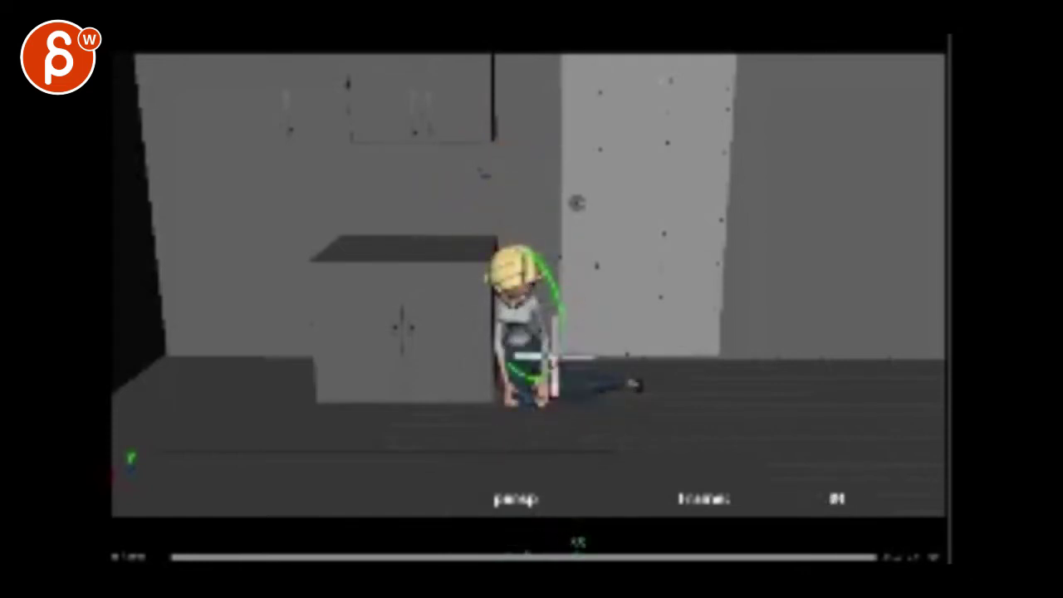
- Outline the slumped character's body and outstretched leg, and mark the empty areas on both sides of her
left_click_drag(574, 554, 174, 554)
key("space")
left_click(358, 556)
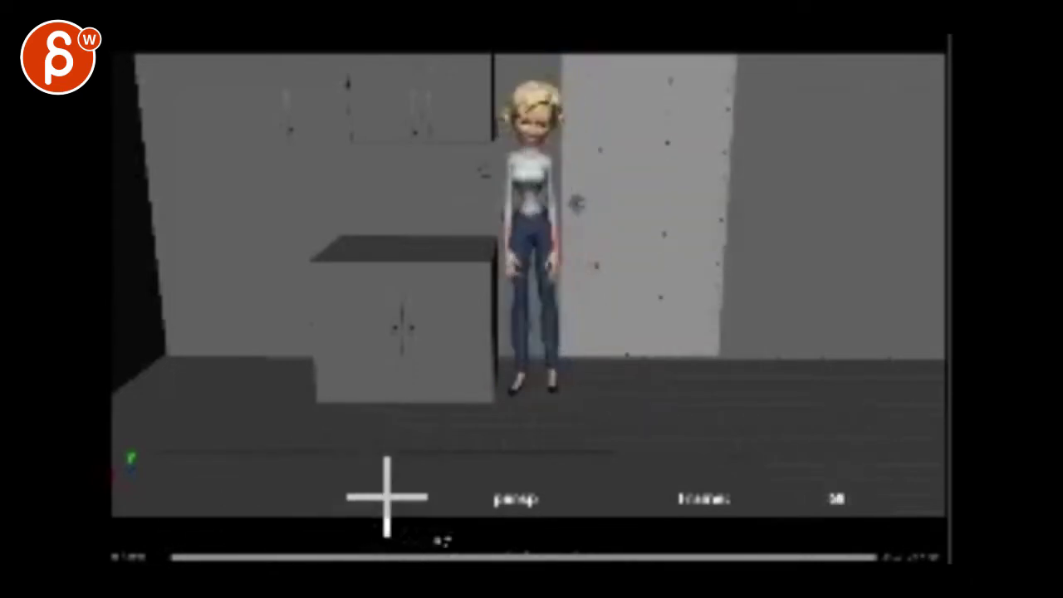
left_click(459, 553)
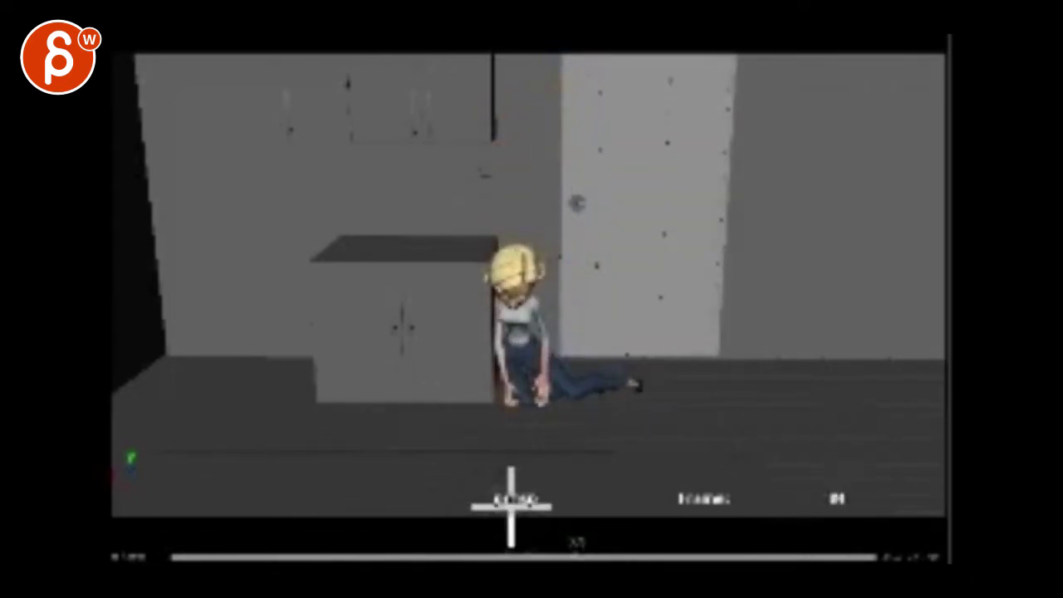
mouse_move(498, 349)
left_mouse_down()
mouse_move(596, 398)
mouse_move(544, 373)
left_mouse_up()
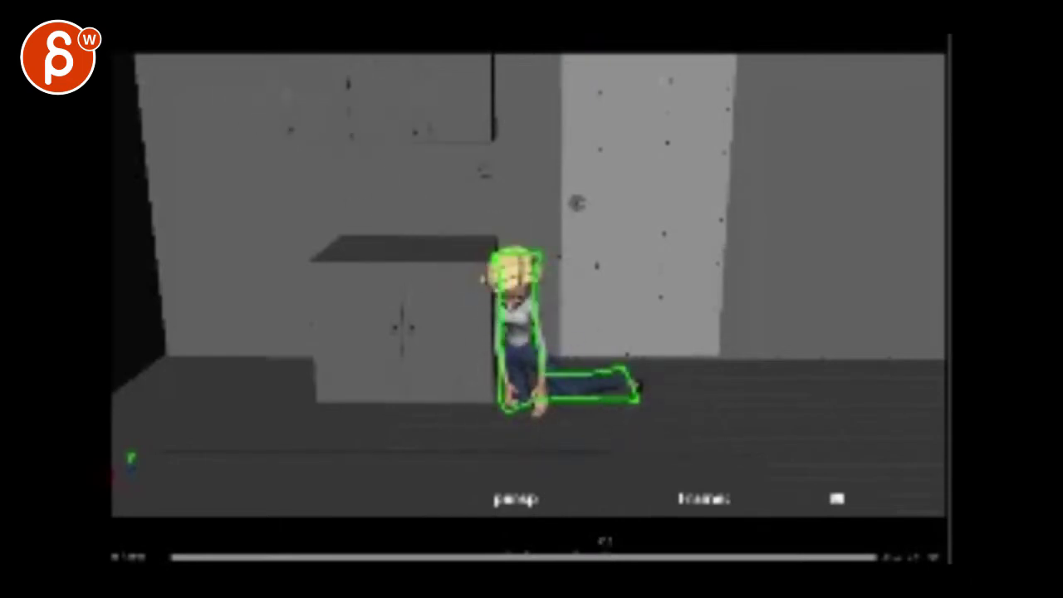
mouse_move(324, 46)
left_mouse_down()
mouse_move(316, 161)
mouse_move(337, 384)
mouse_move(175, 515)
left_mouse_up()
mouse_move(789, 64)
left_mouse_down()
mouse_move(911, 332)
mouse_move(589, 268)
mouse_move(468, 467)
mouse_move(553, 422)
mouse_move(753, 467)
left_mouse_up()
key("space")
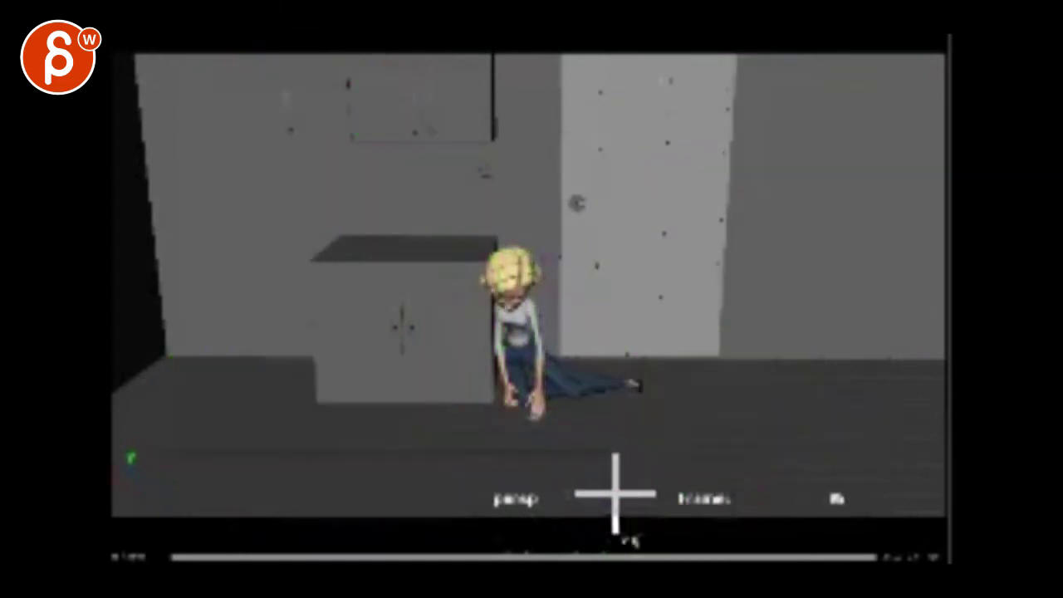
- Play through the seated section, draw short strokes over the torso and beside the head, and review the ending
key("space")
mouse_move(507, 319)
left_mouse_down()
mouse_move(578, 267)
mouse_move(511, 320)
left_mouse_up()
key("space")
key("space")
left_click_drag(541, 222, 586, 305)
key("space")
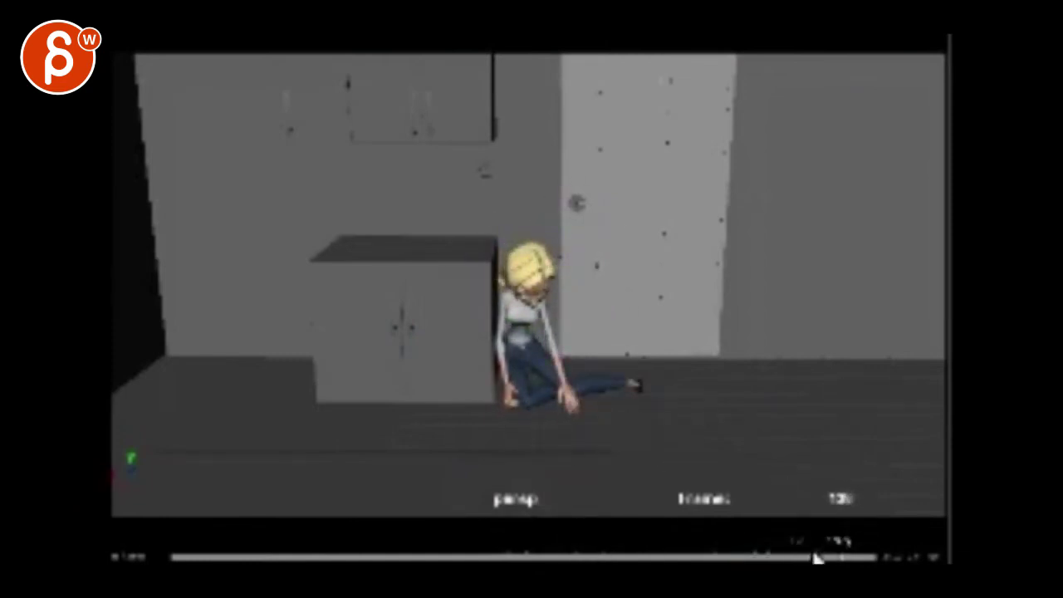
left_click_drag(828, 555, 771, 555)
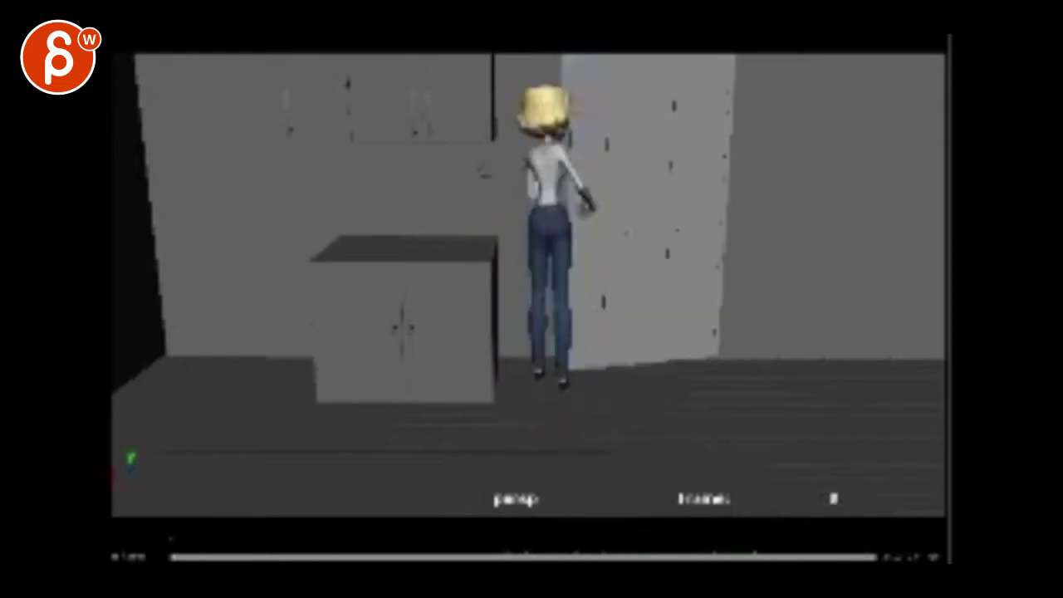
- On the opening frame, draw a mark beside the character's head and sketch the open door's edge, handle and base
mouse_move(187, 556)
left_mouse_down()
mouse_move(254, 555)
mouse_move(184, 556)
mouse_move(228, 503)
mouse_move(181, 554)
left_mouse_up()
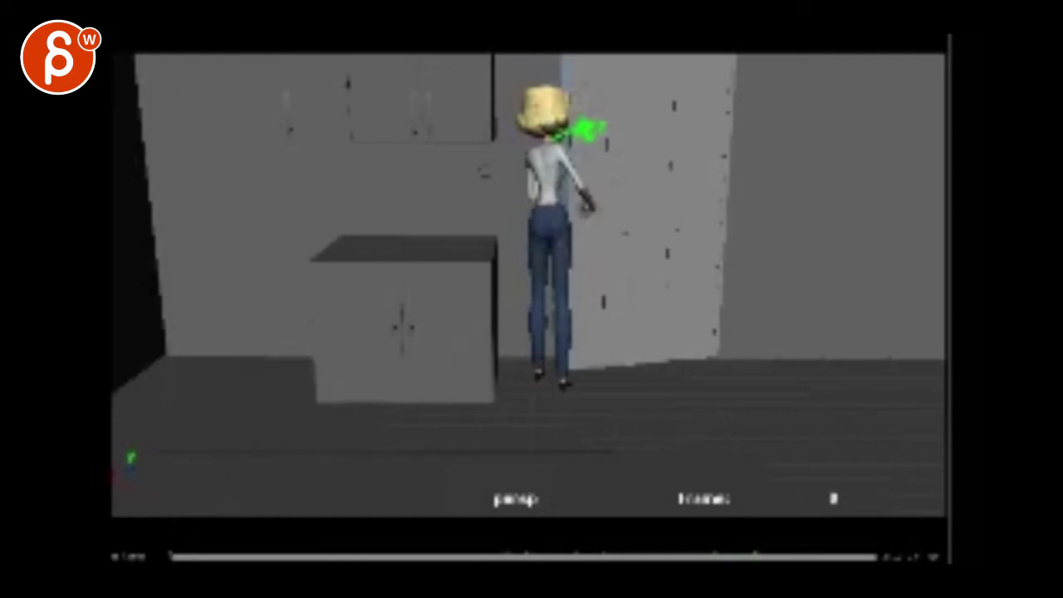
left_click_drag(204, 558, 214, 558)
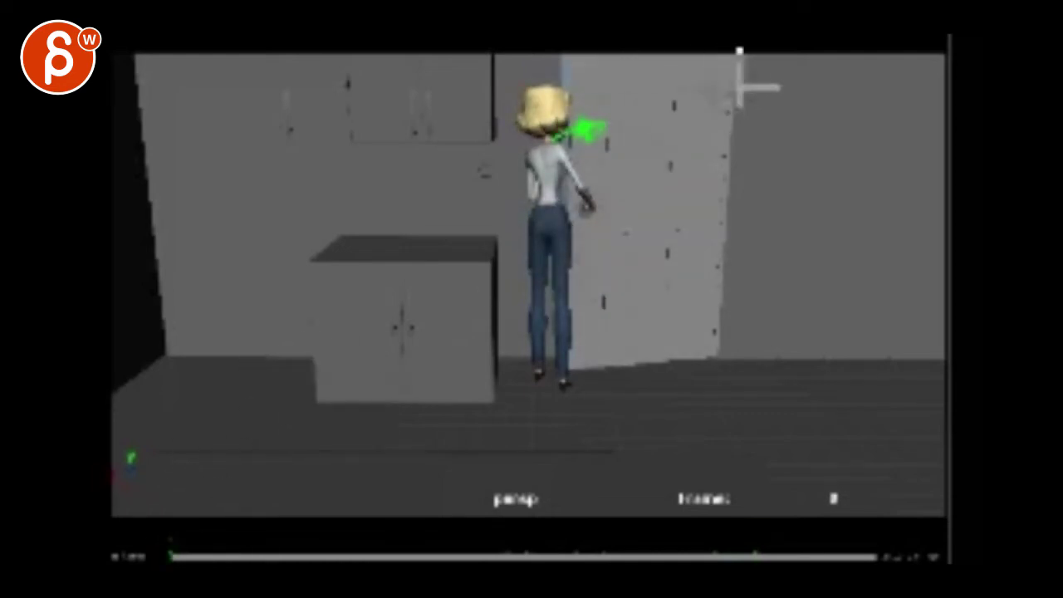
mouse_move(712, 347)
left_mouse_down()
mouse_move(596, 390)
mouse_move(628, 162)
left_mouse_up()
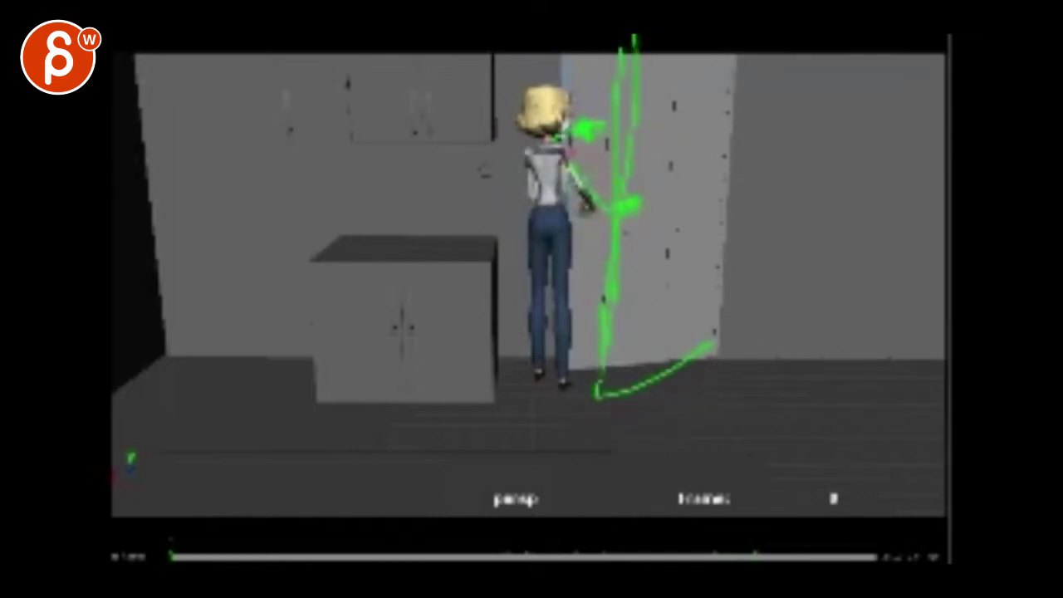
- Circle the character's head, draw vertical lines through her body, and sweep a curve across from the door to the wall
left_click_drag(553, 91, 538, 137)
left_click_drag(545, 142, 544, 344)
mouse_move(563, 158)
left_mouse_down()
mouse_move(551, 254)
mouse_move(554, 398)
left_mouse_up()
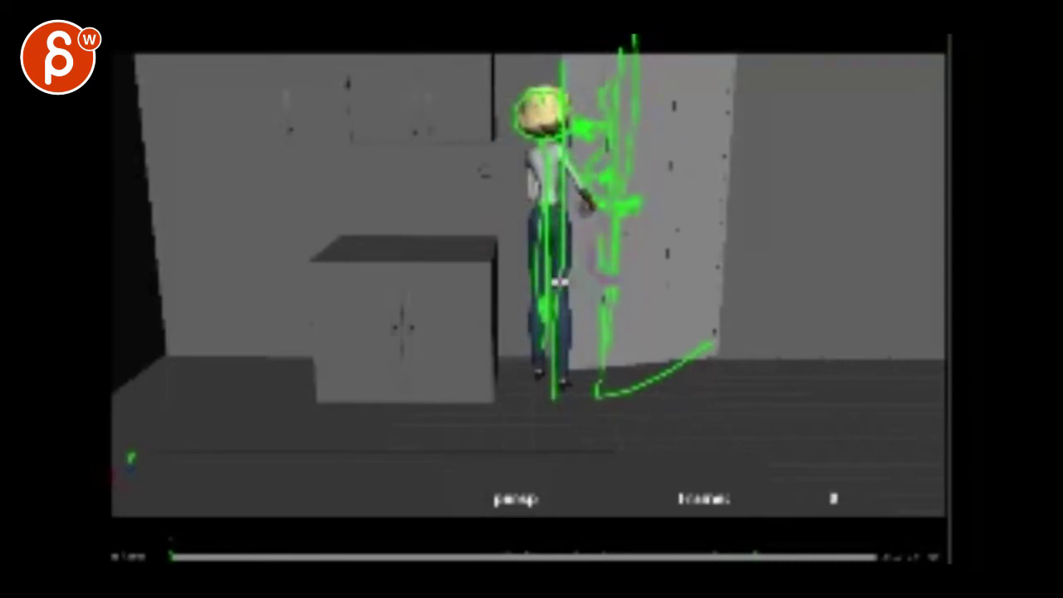
left_click_drag(714, 287, 487, 203)
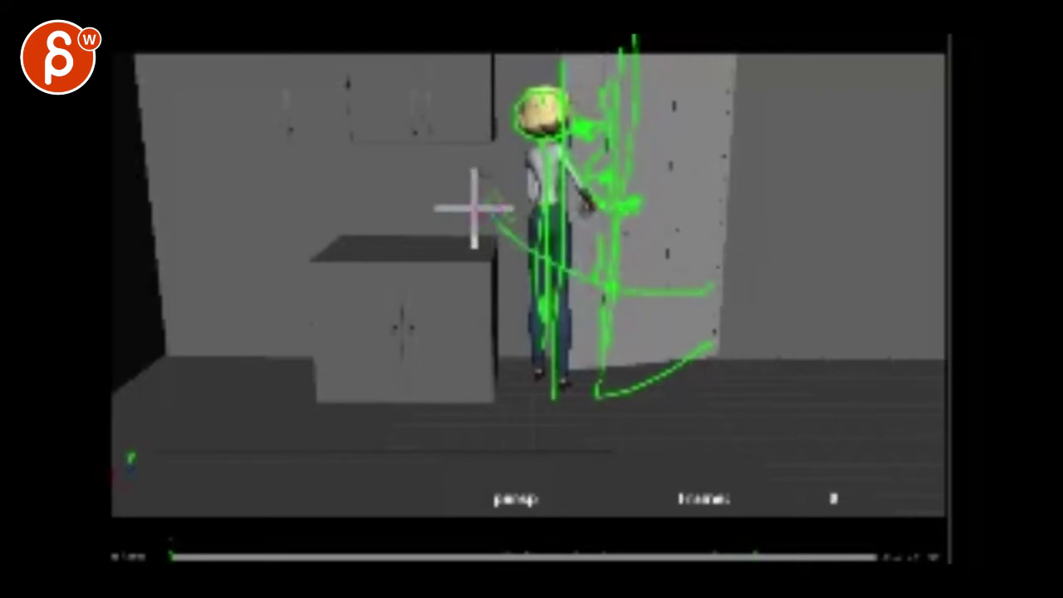
- On the frame where the knees buckle, sketch strokes over the cabinet top and vertical lines along the head and torso
key("Right")
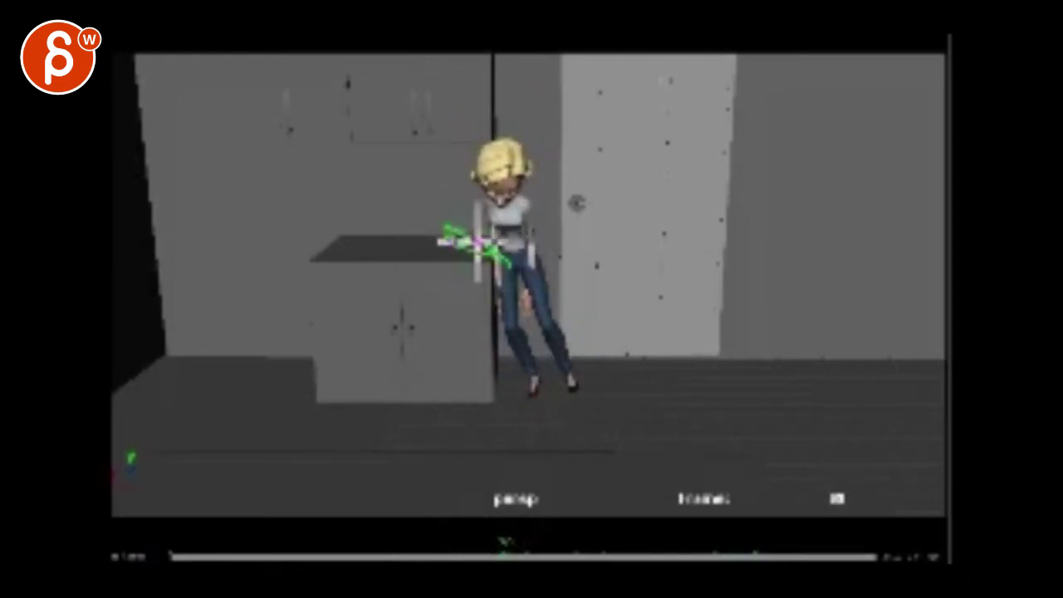
mouse_move(543, 339)
left_mouse_down()
mouse_move(515, 166)
mouse_move(532, 177)
left_mouse_up()
left_click_drag(536, 130, 535, 279)
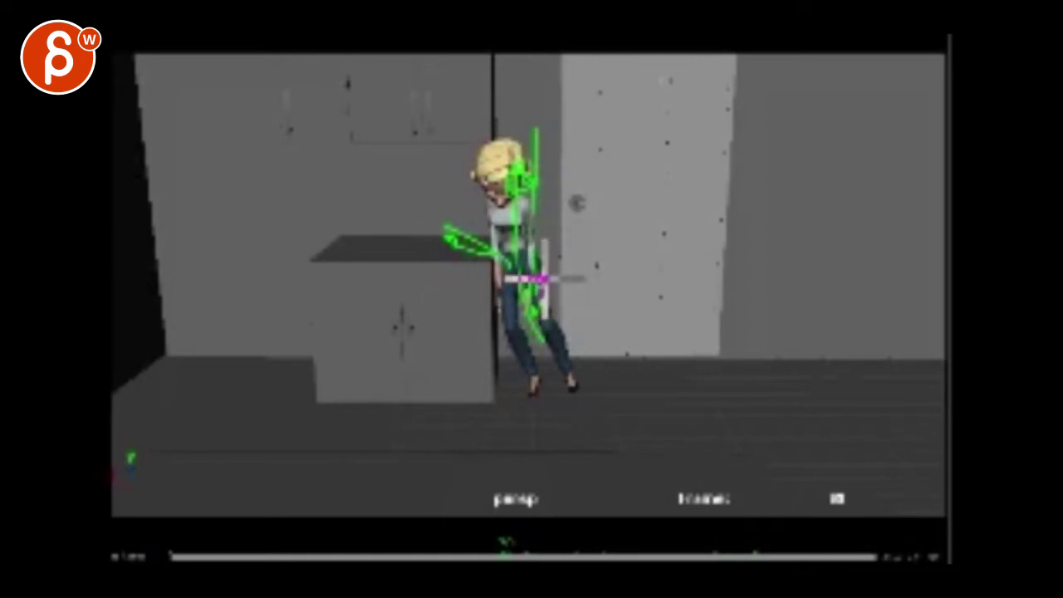
- On the slumped frame, trace the outstretched legs and sketch a side-view wall, floor and figure's back beside her
left_click_drag(505, 556, 588, 557)
left_click_drag(822, 155, 836, 309)
left_click_drag(826, 412, 606, 407)
mouse_move(801, 267)
left_mouse_down()
mouse_move(827, 342)
mouse_move(817, 381)
left_mouse_up()
left_click_drag(534, 339, 623, 375)
mouse_move(505, 379)
left_mouse_down()
mouse_move(631, 379)
mouse_move(632, 390)
left_mouse_up()
- Complete the side-view seated figure with bent legs, feet and an arm reaching down from the shoulder
mouse_move(818, 377)
left_mouse_down()
mouse_move(773, 402)
mouse_move(719, 353)
mouse_move(728, 405)
left_mouse_up()
left_click_drag(675, 407, 685, 394)
left_click_drag(777, 404, 712, 330)
left_click_drag(712, 330, 728, 403)
mouse_move(777, 275)
left_mouse_down()
mouse_move(804, 261)
mouse_move(810, 279)
mouse_move(795, 304)
mouse_move(766, 319)
mouse_move(672, 326)
left_mouse_up()
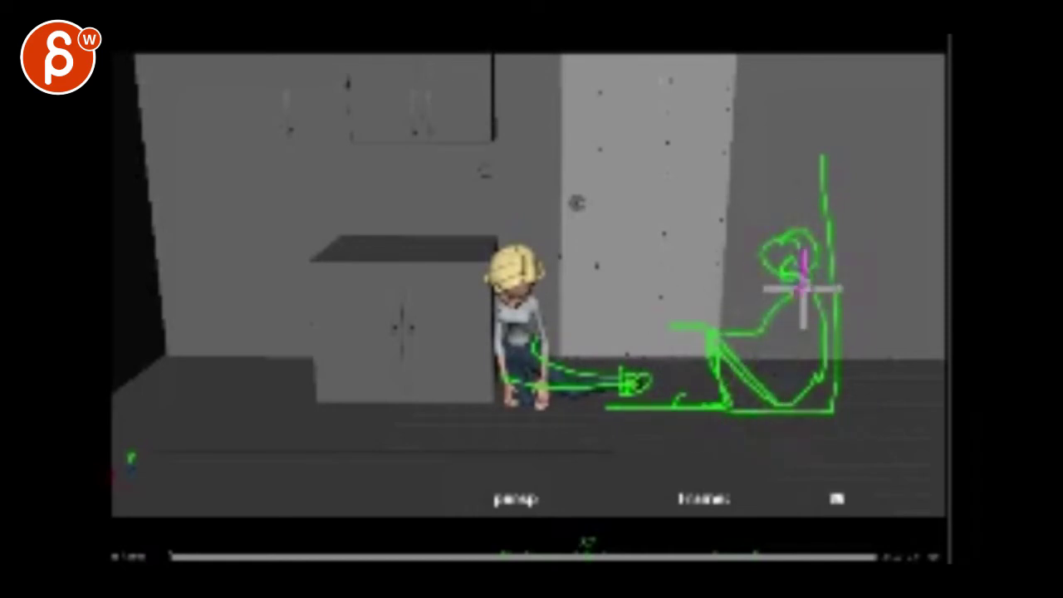
left_click_drag(802, 285, 716, 373)
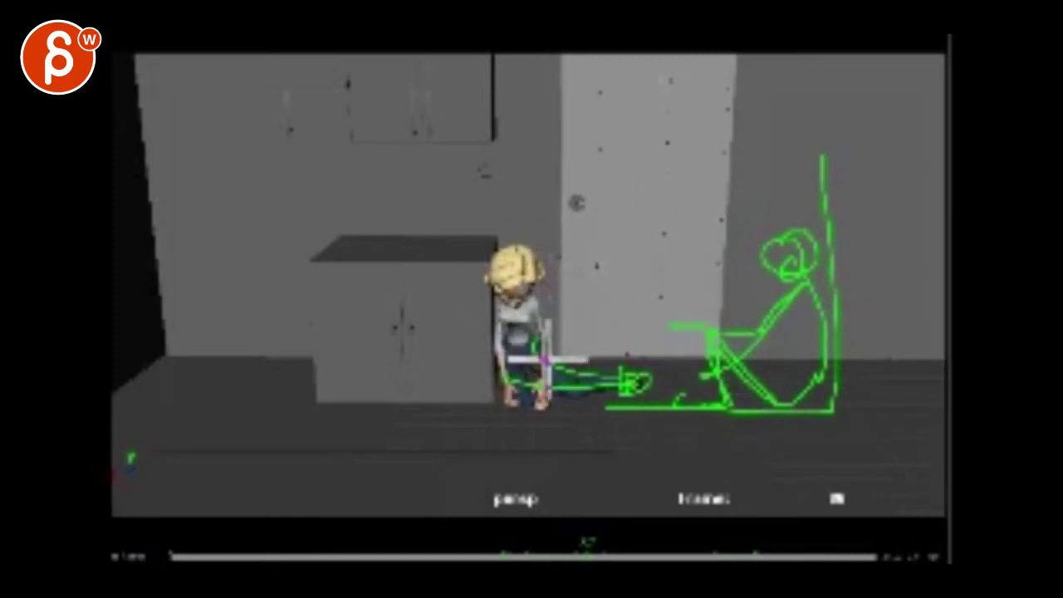
- Trace the slumped character's torso and outstretched leg again, and add strokes to the side-view figure's upper body
left_click_drag(528, 367, 529, 301)
mouse_move(532, 342)
left_mouse_down()
mouse_move(535, 386)
mouse_move(527, 351)
mouse_move(631, 392)
mouse_move(571, 375)
mouse_move(628, 376)
left_mouse_up()
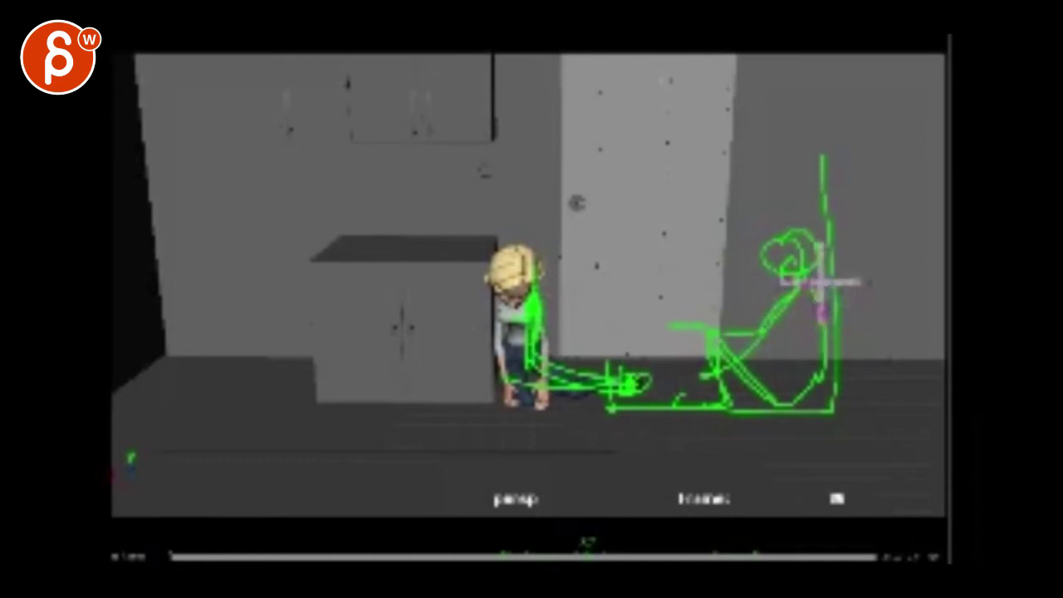
mouse_move(830, 340)
left_mouse_down()
mouse_move(811, 265)
mouse_move(829, 224)
mouse_move(803, 214)
mouse_move(788, 299)
left_mouse_up()
- Advance past the sketched frame and draw a rectangular framing box around the slumped character's head and shoulders
key("Right")
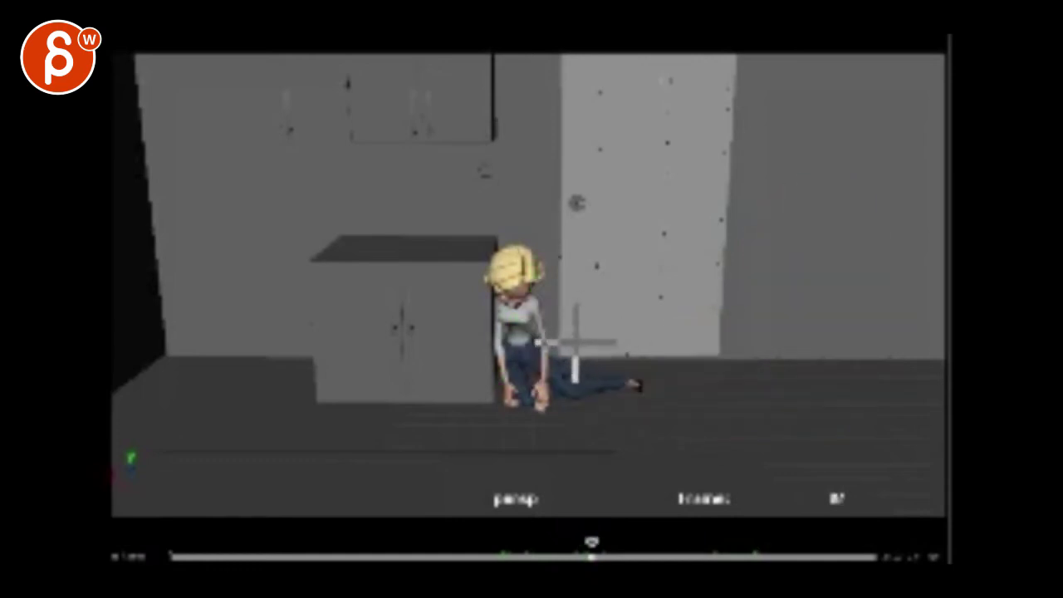
mouse_move(463, 240)
left_mouse_down()
mouse_move(478, 356)
mouse_move(600, 330)
mouse_move(599, 241)
mouse_move(462, 236)
left_mouse_up()
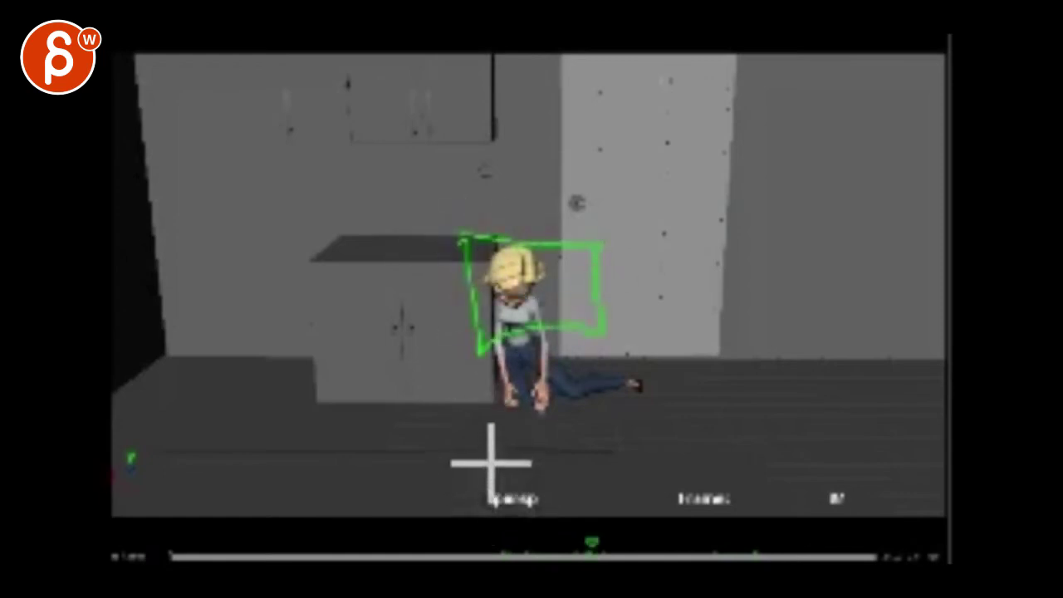
left_click_drag(416, 553, 441, 556)
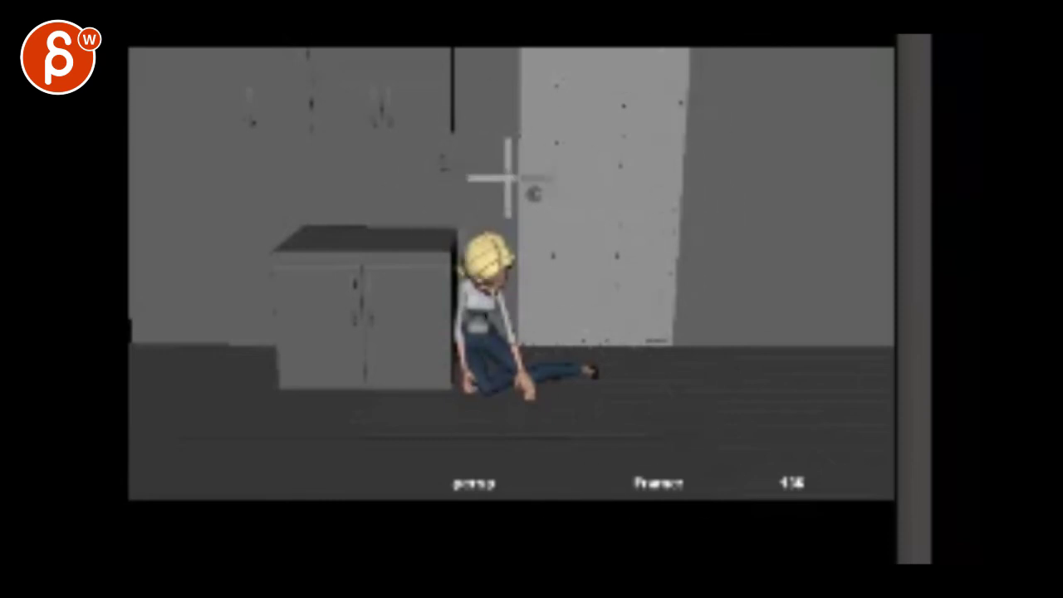
- Scribble over the empty background on both sides of the seated character, and clear the strokes
mouse_move(489, 225)
left_mouse_down()
mouse_move(434, 302)
mouse_move(285, 423)
mouse_move(244, 541)
left_mouse_up()
left_click_drag(689, 79, 664, 444)
left_click_drag(584, 389, 559, 410)
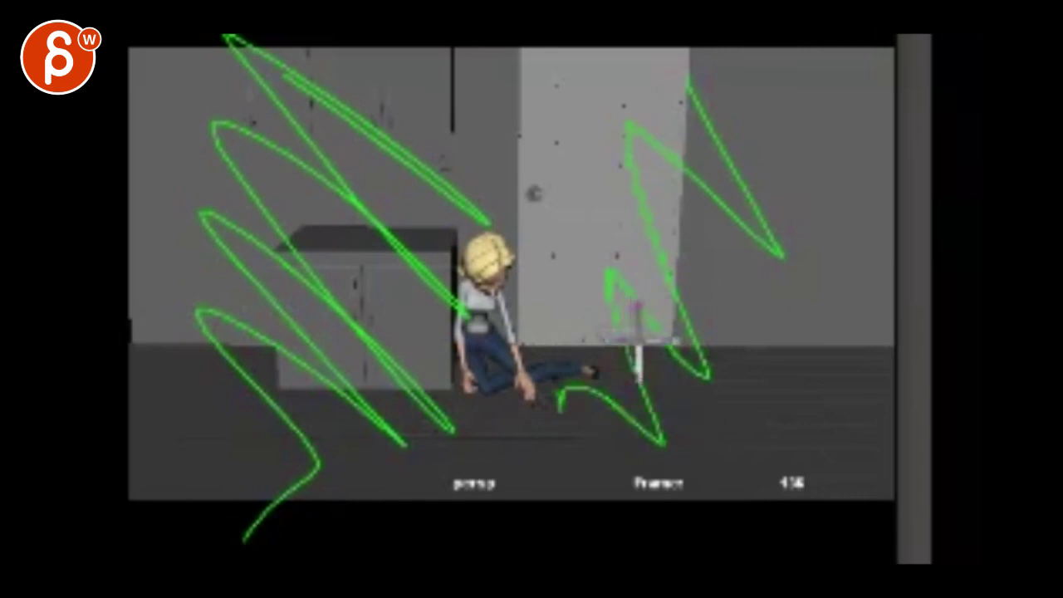
key("e")
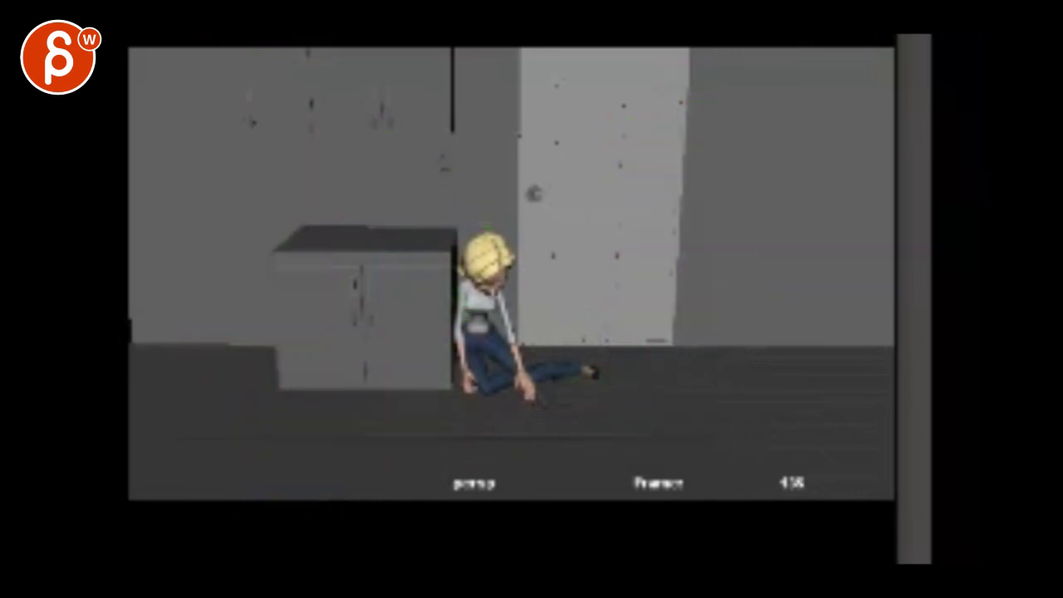
- Sketch the door swung open, with a vertical figure line beside it and curved strokes crossing between them
mouse_move(683, 38)
left_mouse_down()
mouse_move(570, 372)
mouse_move(676, 360)
left_mouse_up()
left_click_drag(516, 56, 531, 394)
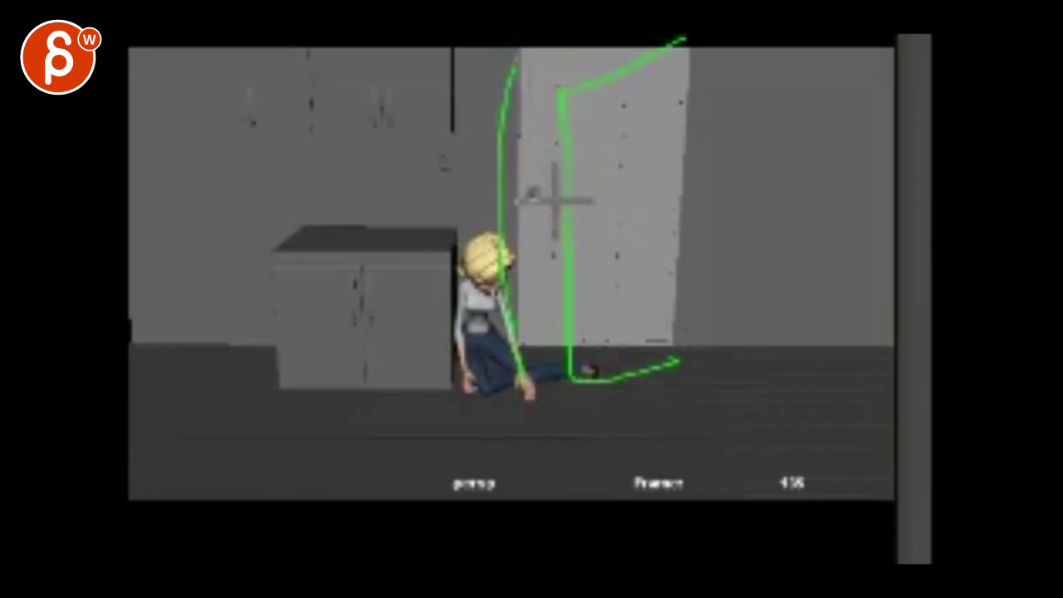
left_click_drag(561, 93, 556, 247)
mouse_move(609, 213)
left_mouse_down()
mouse_move(453, 188)
mouse_move(462, 179)
left_mouse_up()
left_click_drag(547, 125, 480, 110)
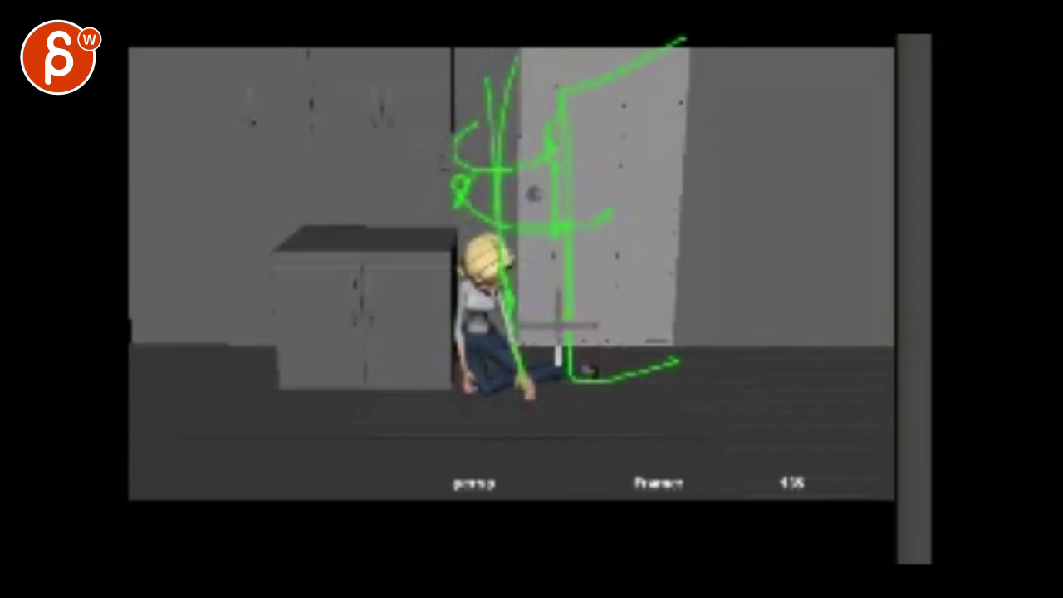